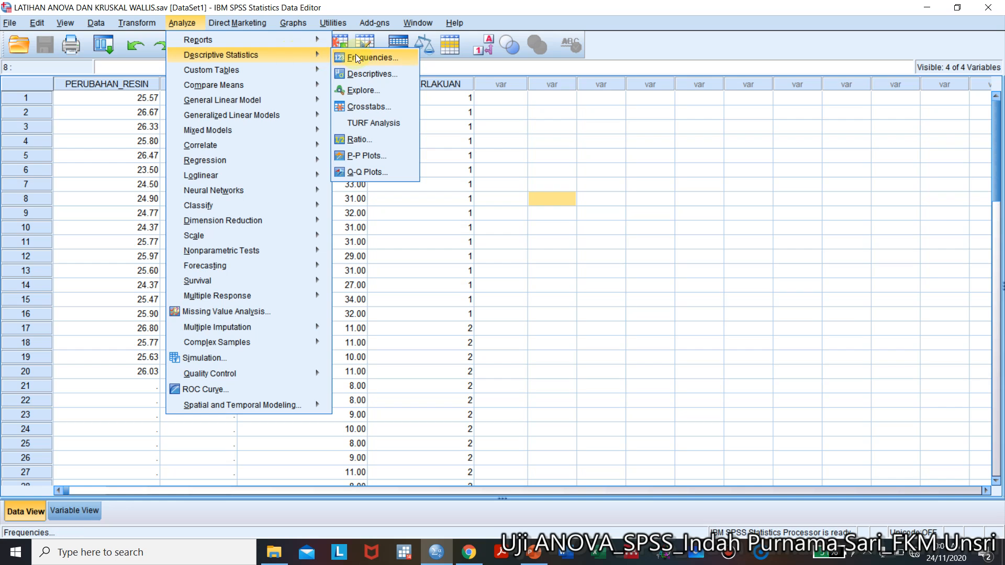
Start a fresh Explore analysis with diameter zona hambatan as the dependent variable and jenis perlakuan as the factor.
{"action": "left_click", "coordinate": [361, 90]}
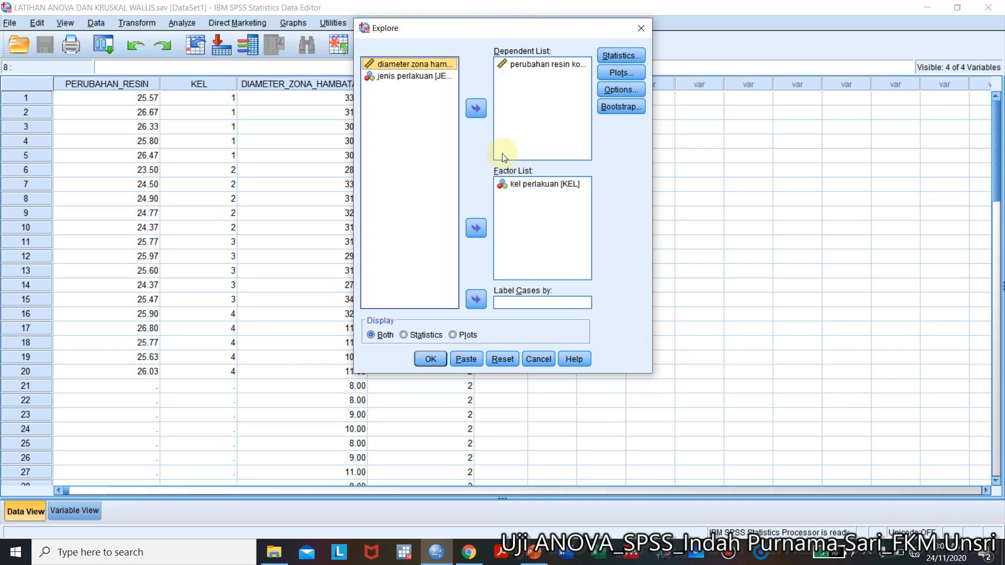
{"action": "left_click", "coordinate": [498, 360]}
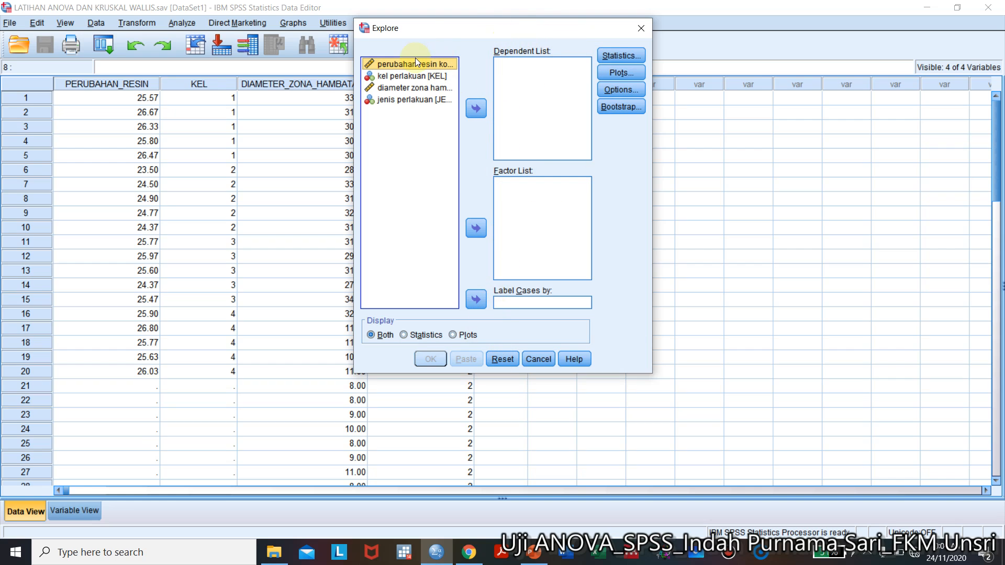
{"action": "left_click", "coordinate": [409, 87]}
{"action": "left_click", "coordinate": [476, 109]}
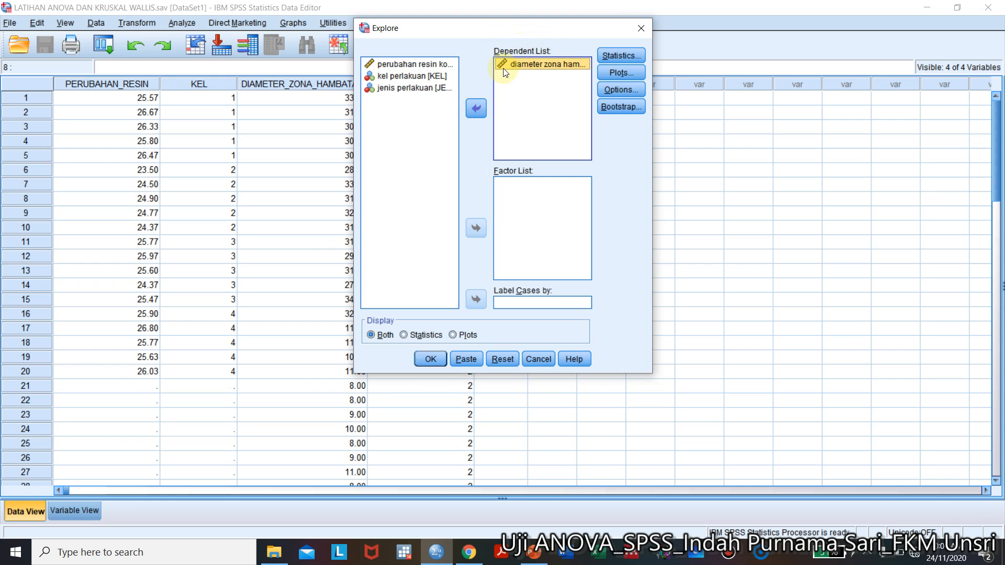
{"action": "left_click", "coordinate": [400, 88]}
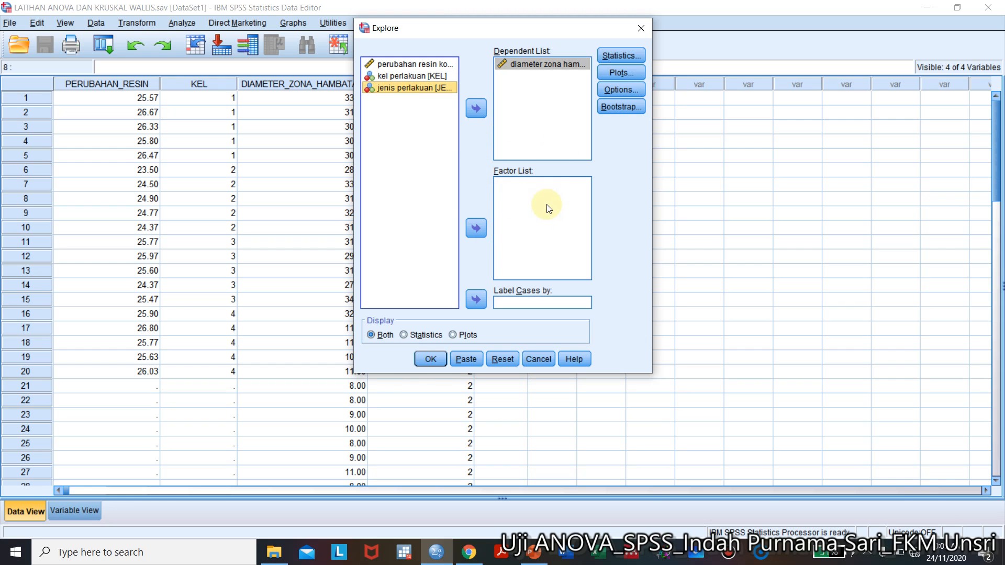
{"action": "left_click", "coordinate": [477, 228]}
Include normality plots with tests in the Explore plots and set the Levene test's spread vs level option to Power estimation.
{"action": "left_click", "coordinate": [629, 72]}
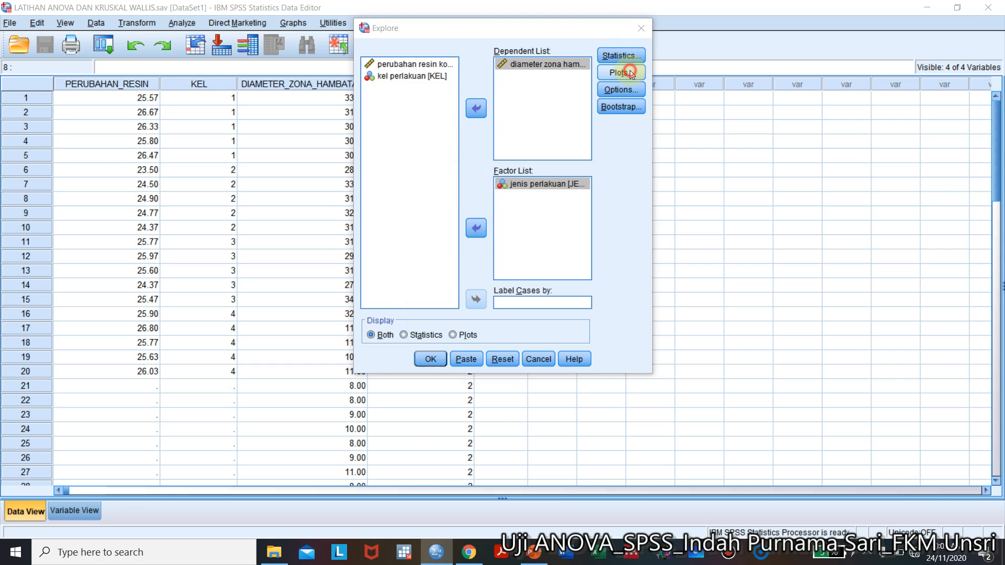
{"action": "left_click", "coordinate": [418, 260]}
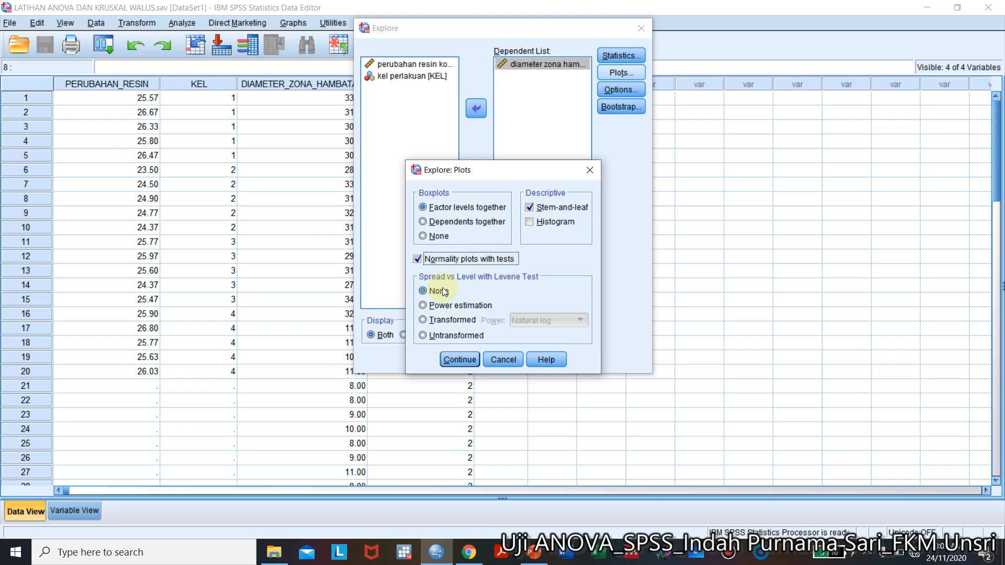
{"action": "left_click", "coordinate": [424, 306]}
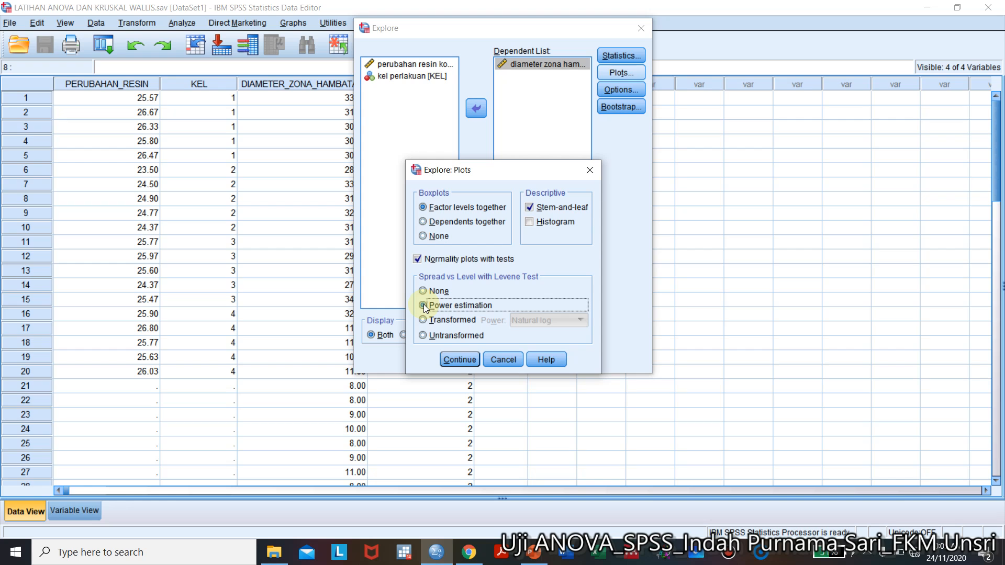
{"action": "left_click", "coordinate": [451, 358]}
Set the confidence interval for the mean to 95% in the Explore statistics.
{"action": "left_click", "coordinate": [634, 56]}
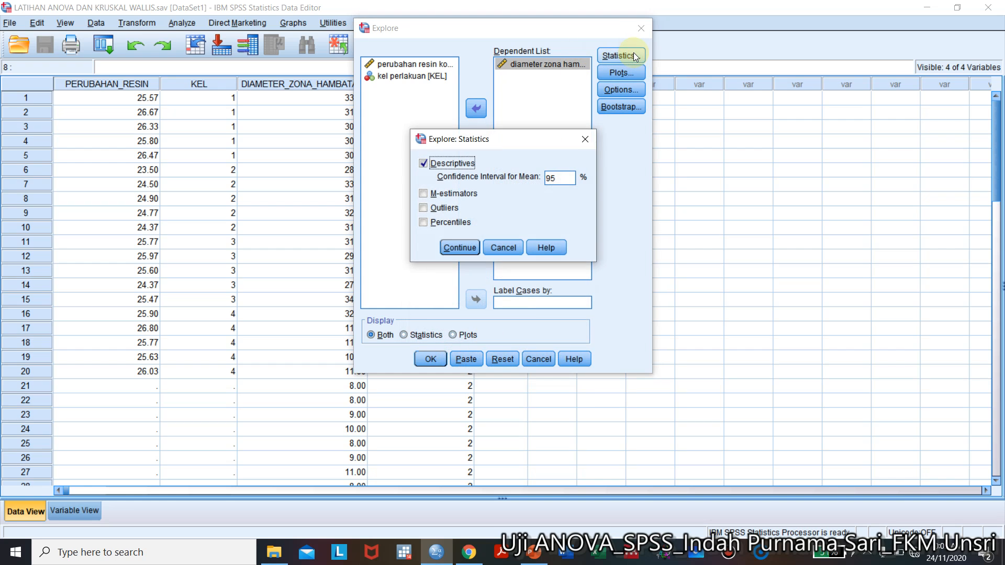
{"action": "left_click", "coordinate": [559, 181]}
{"action": "double_click", "coordinate": [559, 179]}
{"action": "type", "text": "99"}
{"action": "key", "text": "BackSpace"}
{"action": "type", "text": "5"}
{"action": "left_click", "coordinate": [459, 248]}
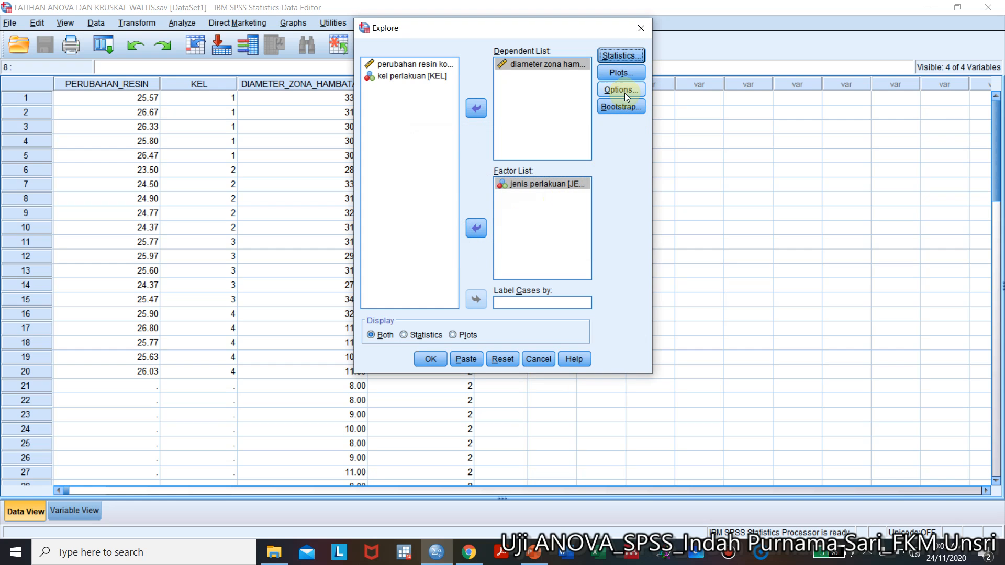
Accept listwise exclusion of missing values and run the Explore analysis.
{"action": "left_click", "coordinate": [624, 93]}
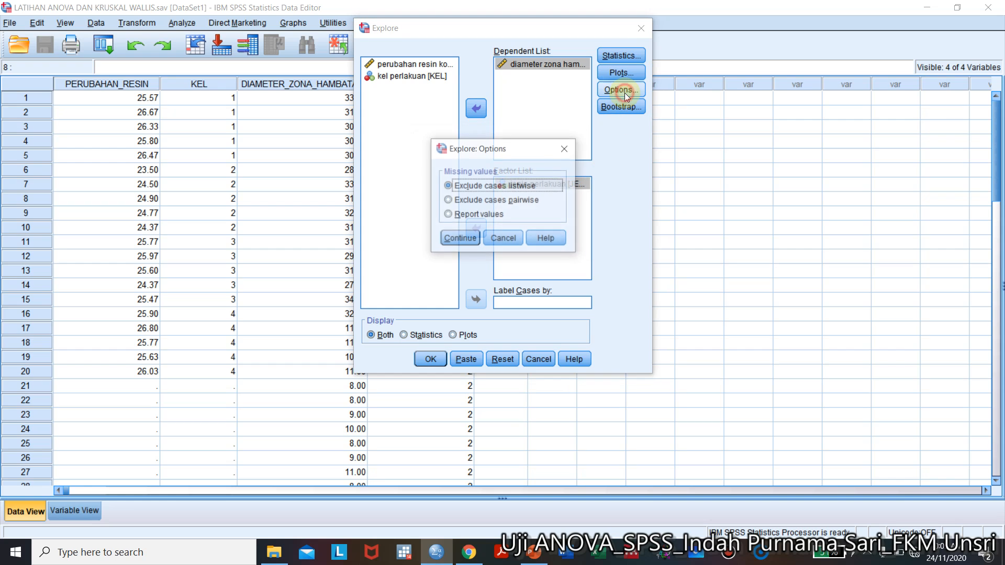
{"action": "left_click", "coordinate": [469, 240]}
{"action": "left_click", "coordinate": [430, 359]}
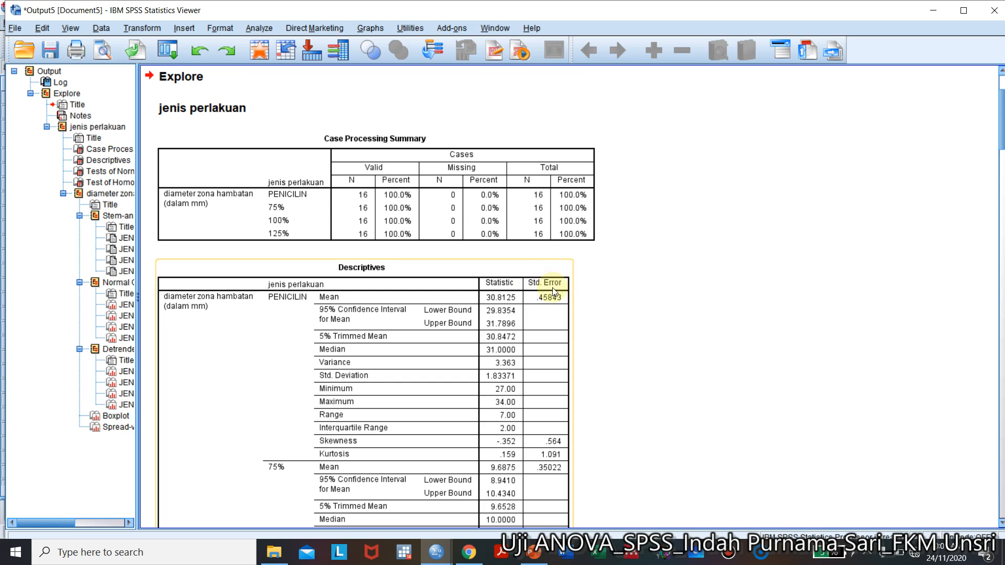
Review the Case Processing Summary and Descriptives tables in the output, down to the Tests of Normality table.
{"action": "left_click", "coordinate": [474, 198]}
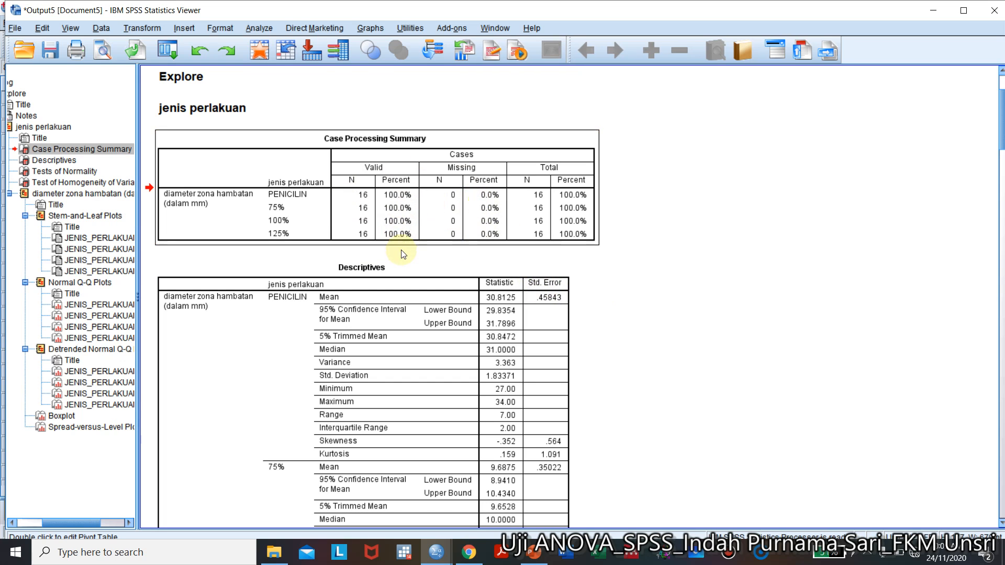
{"action": "scroll", "coordinate": [385, 303], "scroll_direction": "down", "scroll_amount": 5}
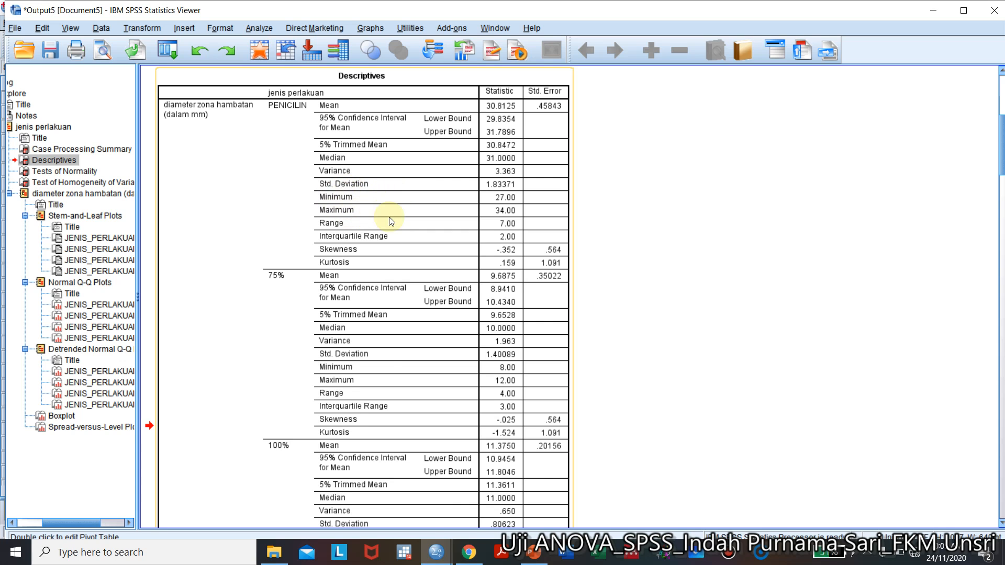
{"action": "scroll", "coordinate": [413, 246], "scroll_direction": "down", "scroll_amount": 6}
{"action": "scroll", "coordinate": [425, 271], "scroll_direction": "down", "scroll_amount": 12}
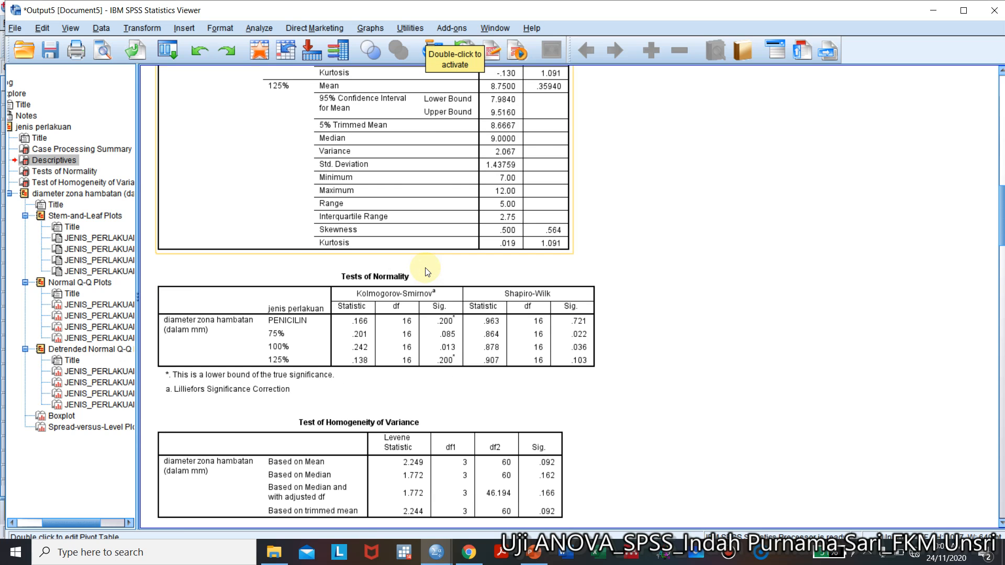
{"action": "left_click", "coordinate": [419, 167]}
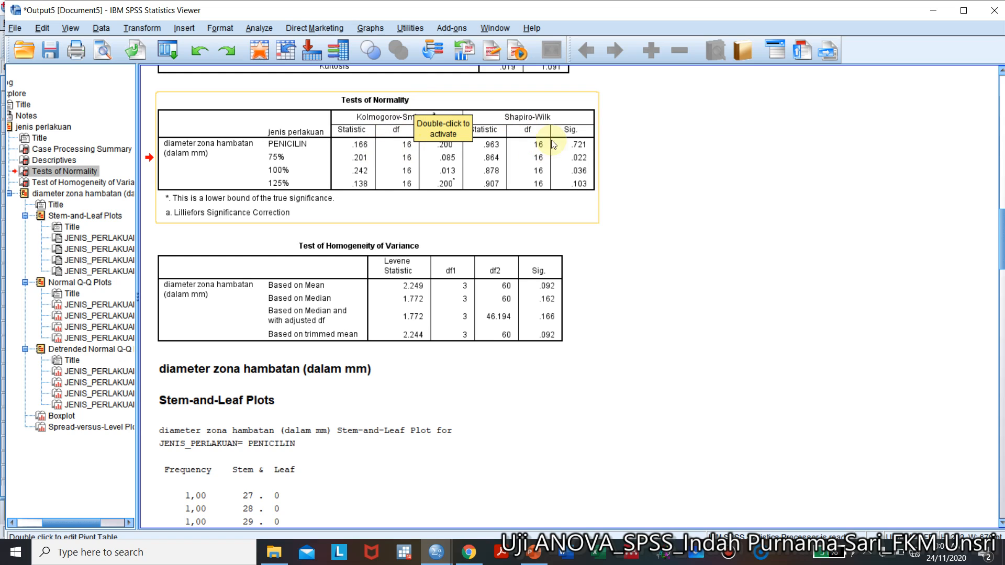
Give the four Shapiro-Wilk Sig. cells in the Tests of Normality table a yellow background.
{"action": "double_click", "coordinate": [528, 119]}
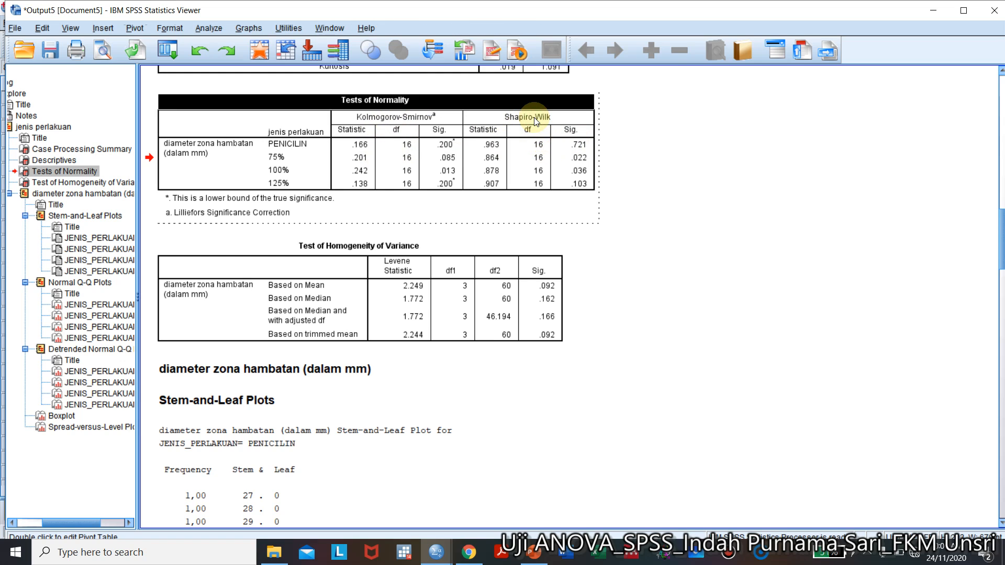
{"action": "left_click", "coordinate": [531, 144]}
{"action": "left_click", "coordinate": [538, 183]}
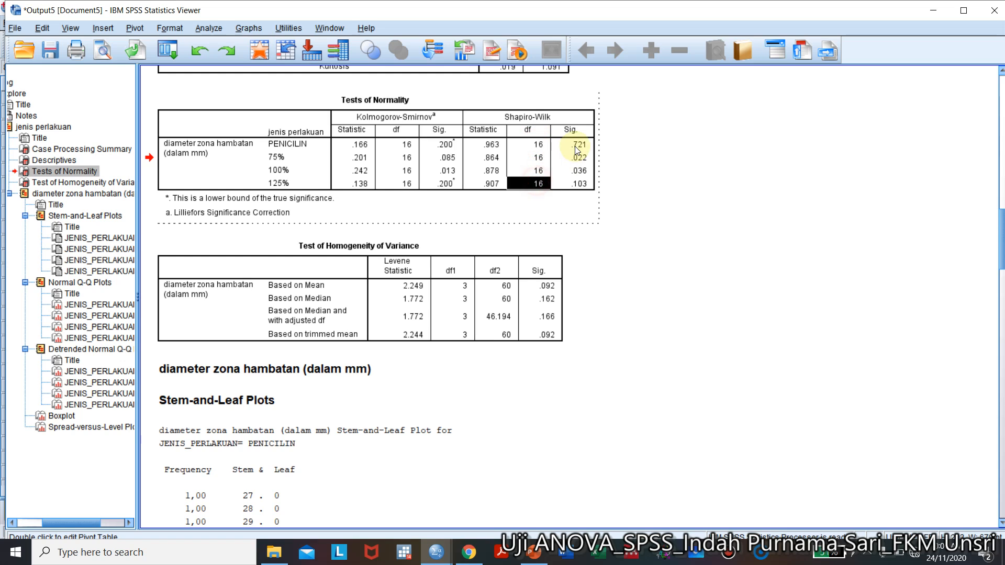
{"action": "left_click", "coordinate": [572, 145]}
{"action": "left_click", "coordinate": [576, 182], "text": "shift"}
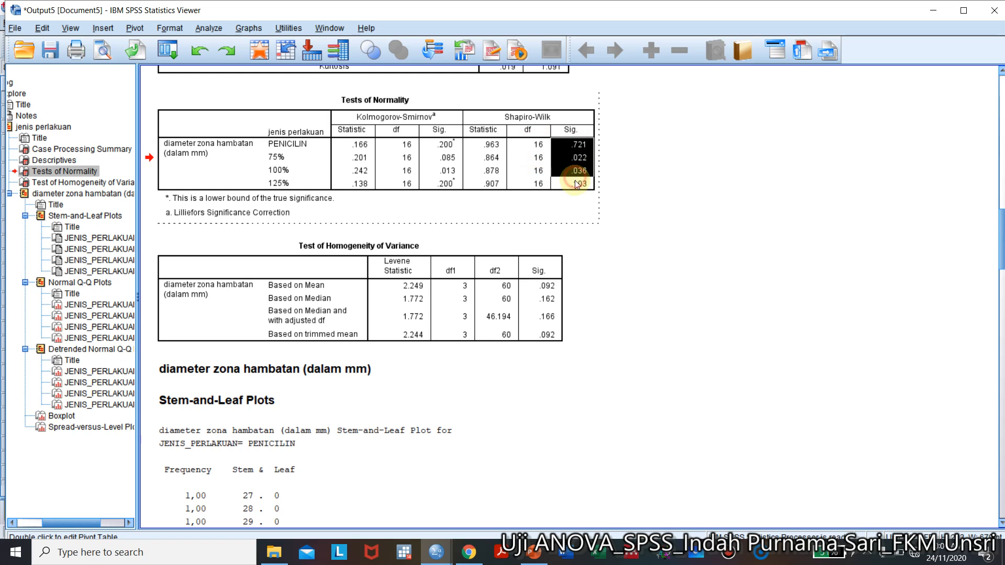
{"action": "right_click", "coordinate": [574, 182]}
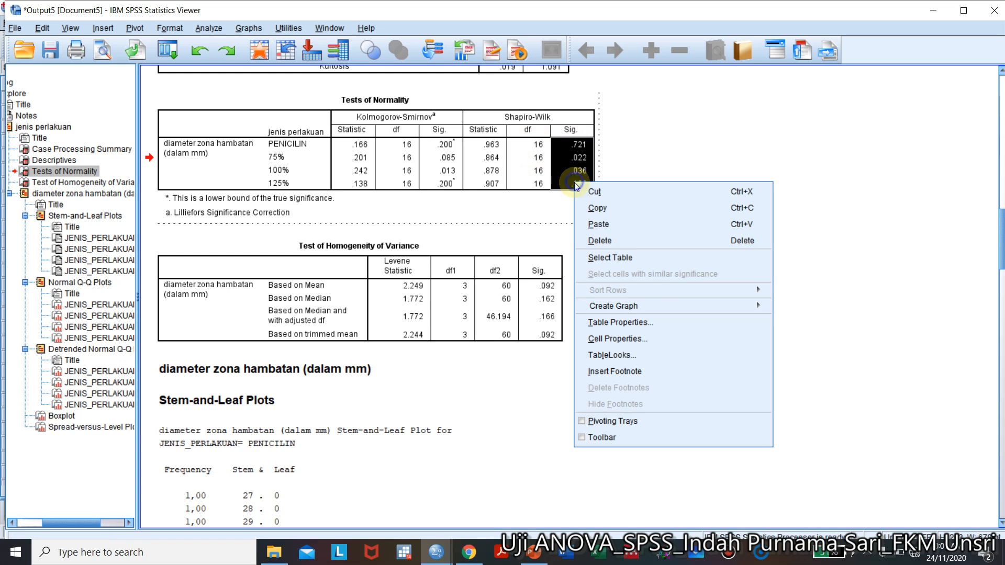
{"action": "left_click", "coordinate": [614, 346]}
{"action": "left_click", "coordinate": [413, 336]}
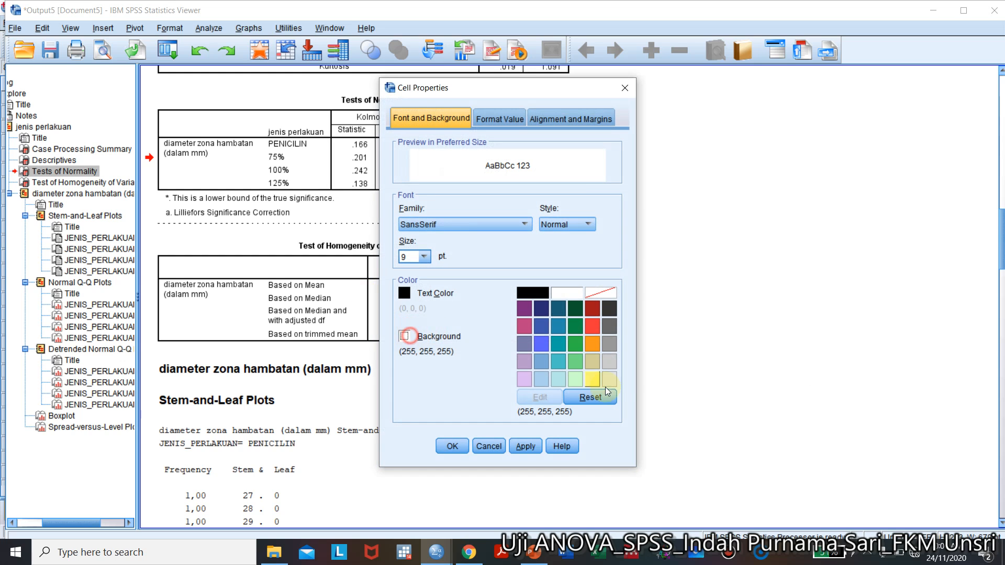
{"action": "left_click", "coordinate": [595, 384]}
{"action": "left_click", "coordinate": [451, 447]}
{"action": "left_click", "coordinate": [651, 127]}
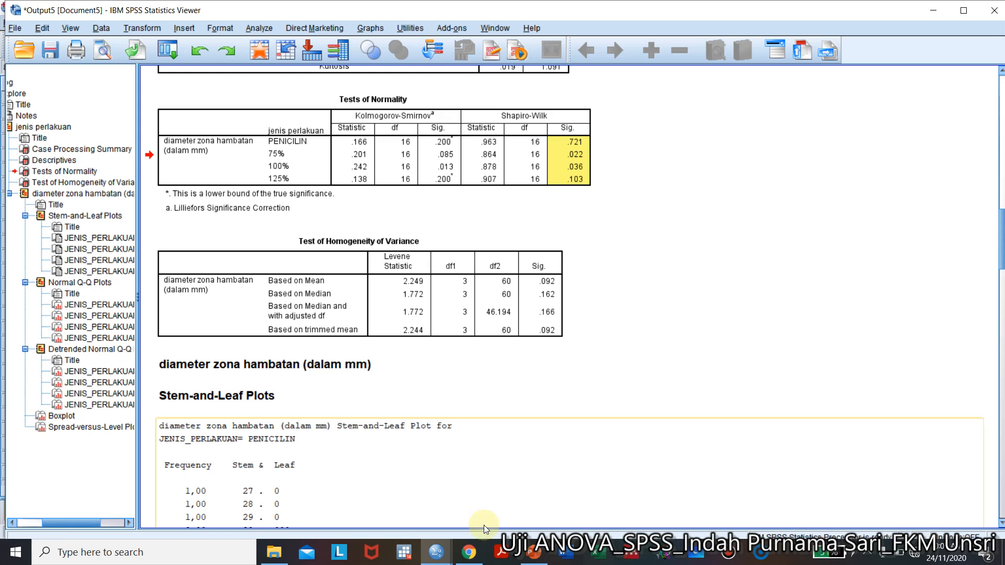
Switch to PowerPoint and present the Uji Normalitas and Kruskal-Wallis Test (1) slides, ending the slide show.
{"action": "left_click", "coordinate": [535, 554]}
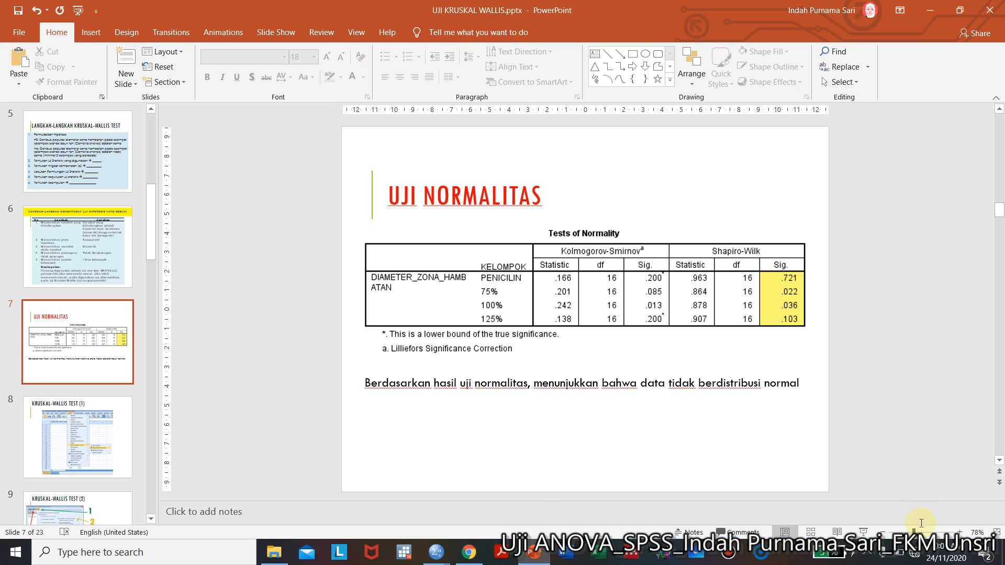
{"action": "left_click", "coordinate": [863, 531]}
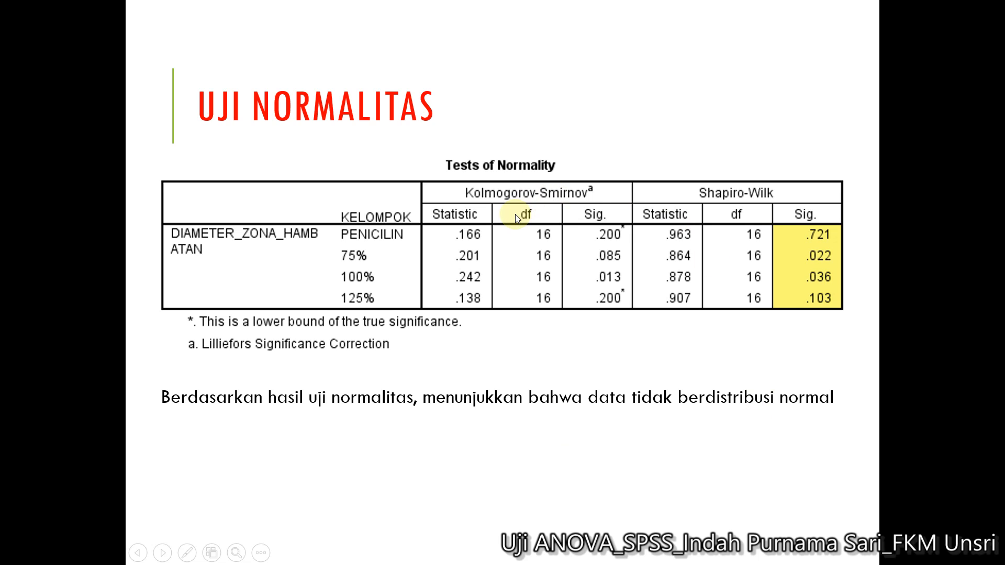
{"action": "key", "text": "Right"}
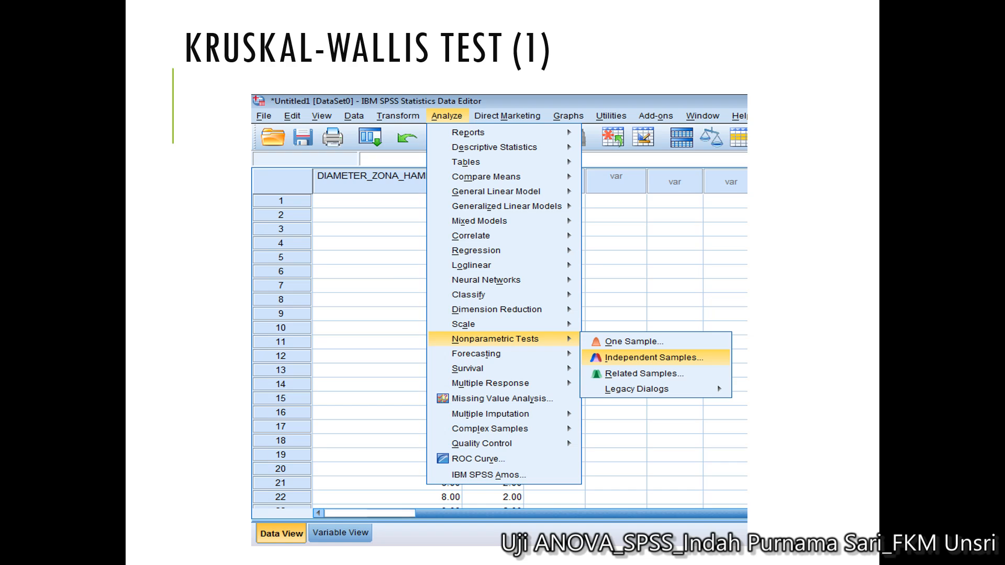
{"action": "key", "text": "Escape"}
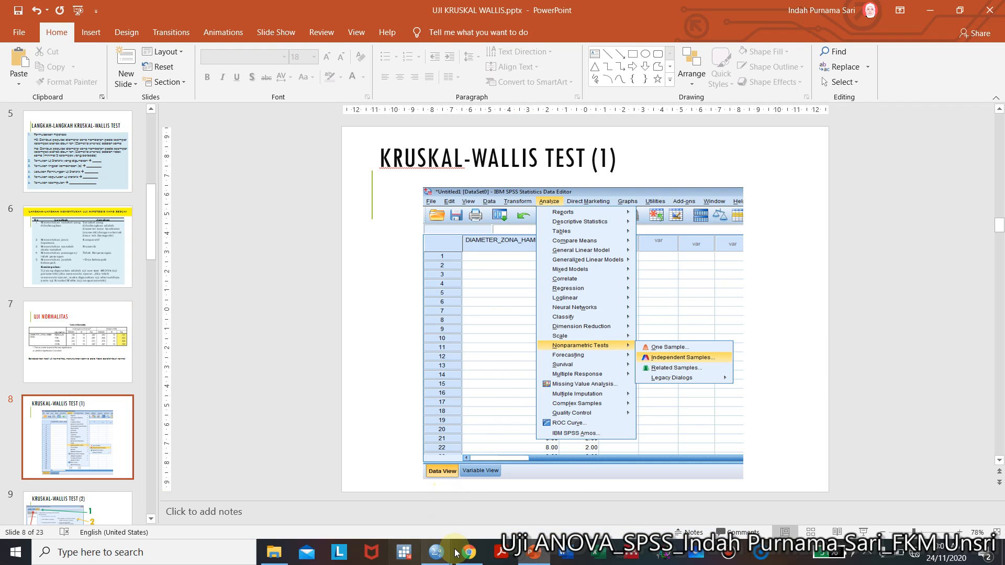
Return to the SPSS data editor and open the independent-samples nonparametric test, reset to defaults with its objective settings shown.
{"action": "mouse_move", "coordinate": [436, 552]}
{"action": "left_click", "coordinate": [478, 492]}
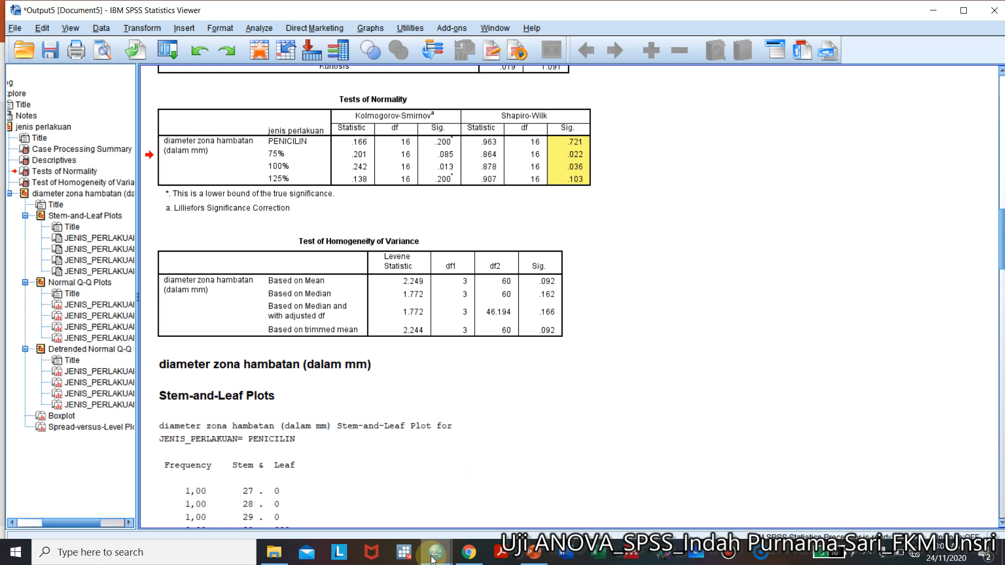
{"action": "left_click", "coordinate": [385, 510]}
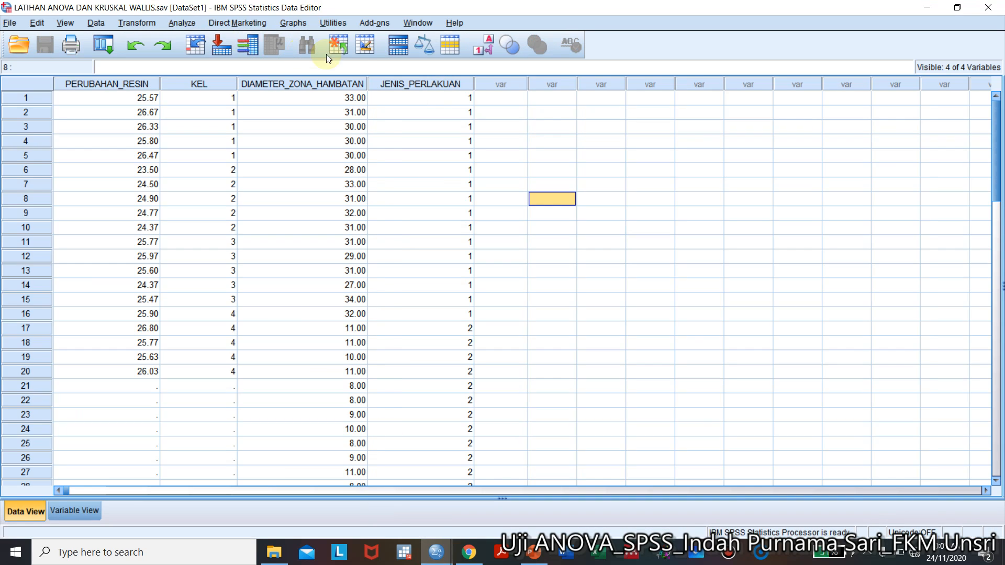
{"action": "left_click", "coordinate": [181, 23]}
{"action": "mouse_move", "coordinate": [221, 176]}
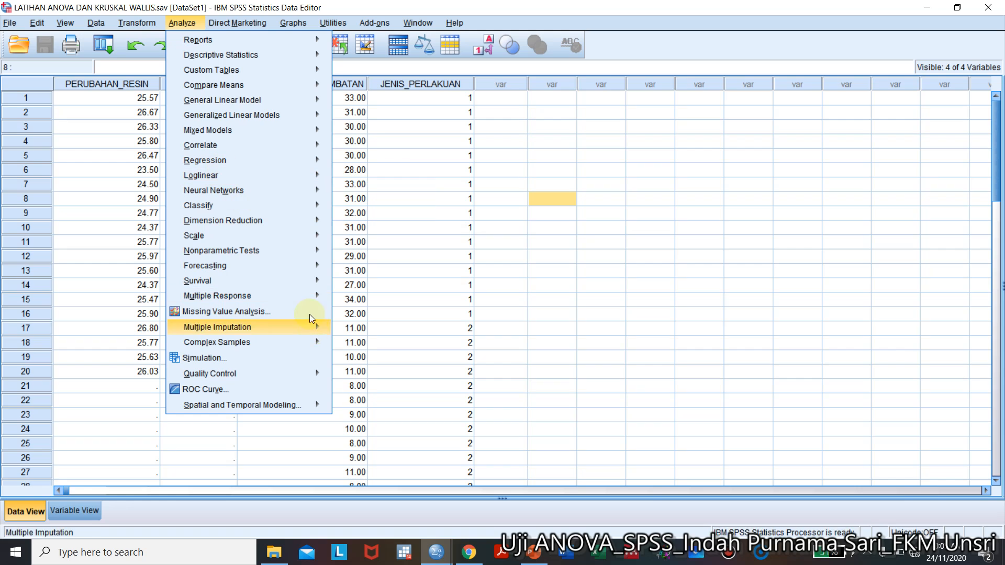
{"action": "mouse_move", "coordinate": [294, 249]}
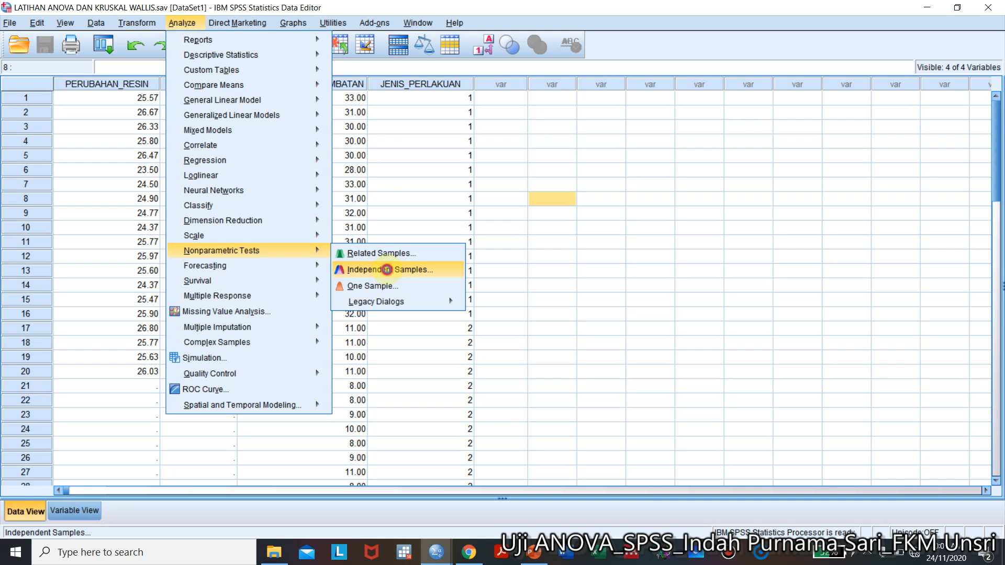
{"action": "left_click", "coordinate": [387, 269]}
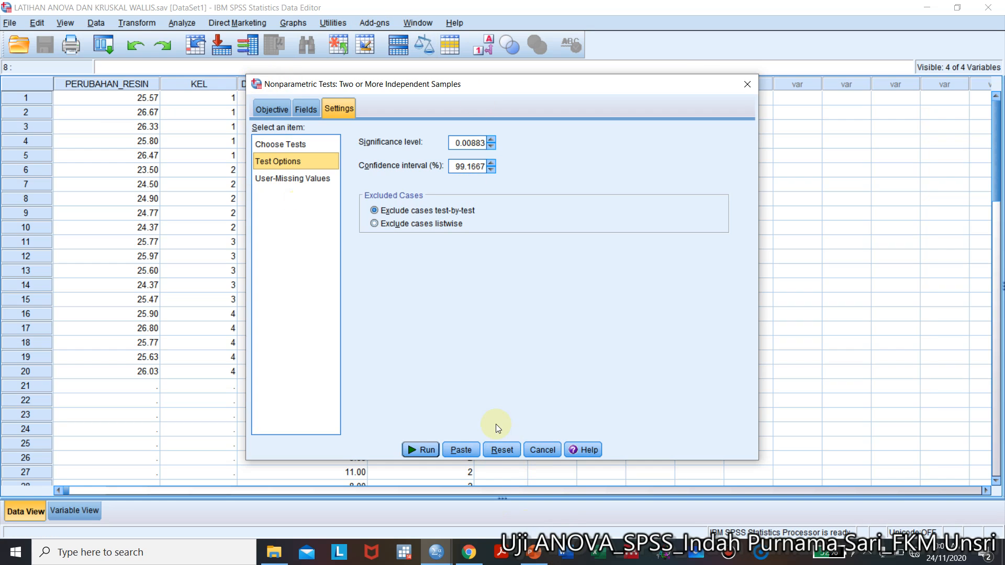
{"action": "left_click", "coordinate": [502, 450]}
{"action": "left_click", "coordinate": [272, 109]}
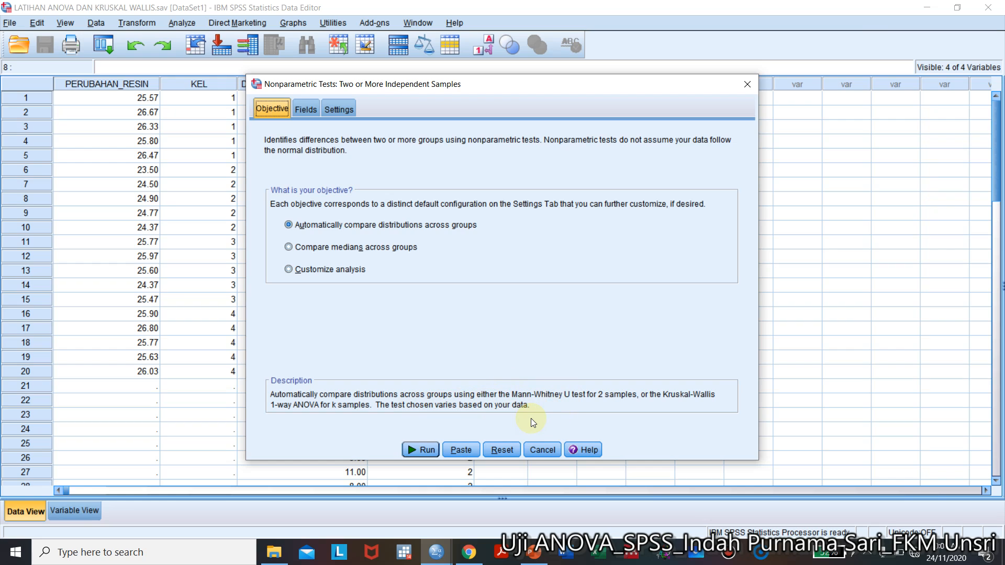
Assign diameter zona hambatan as the test field and jenis perlakuan as the groups variable.
{"action": "left_click", "coordinate": [305, 109]}
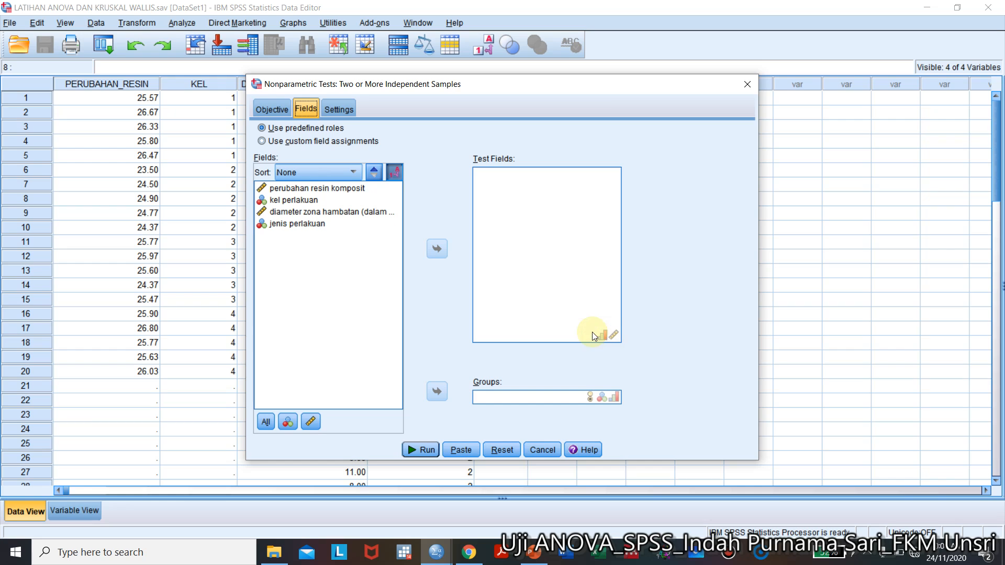
{"action": "left_click", "coordinate": [293, 212]}
{"action": "left_click", "coordinate": [444, 248]}
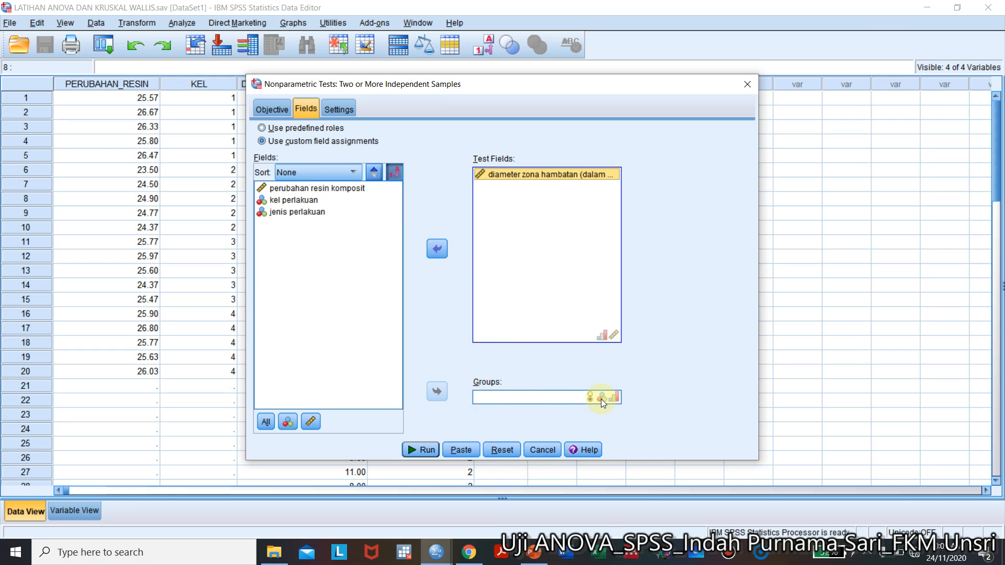
{"action": "left_click", "coordinate": [294, 212]}
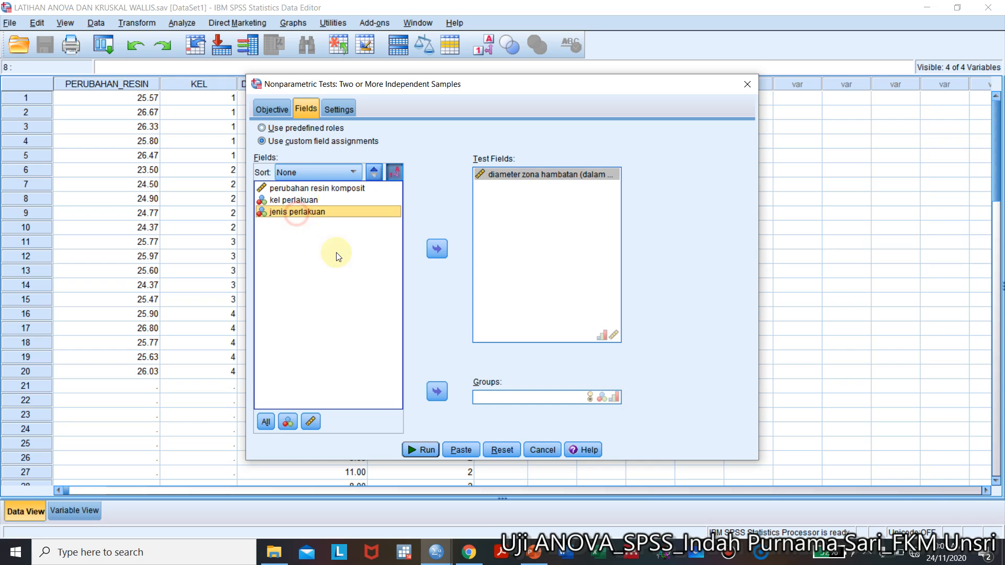
{"action": "left_click", "coordinate": [437, 390]}
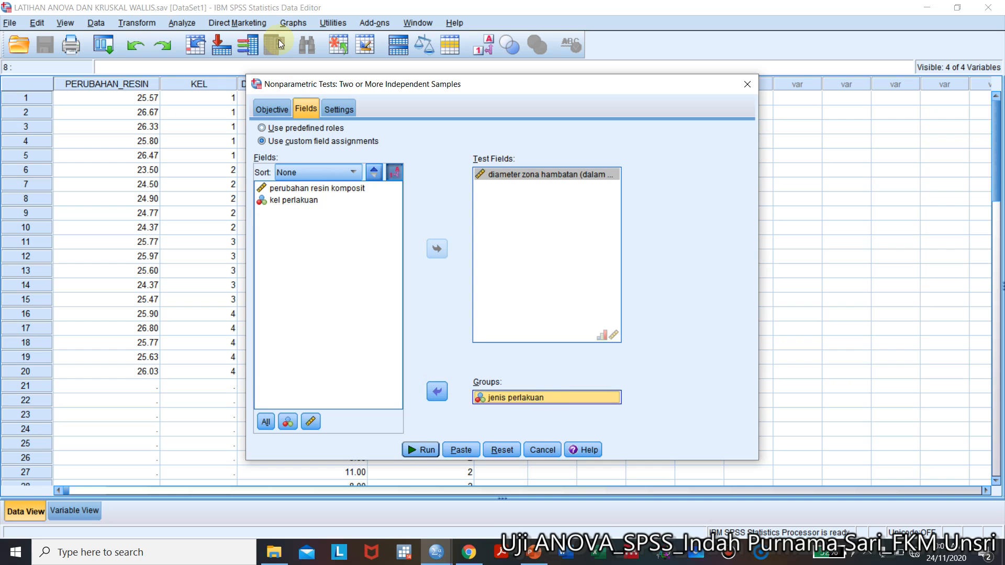
Customize the tests to Kruskal-Wallis 1-way ANOVA (k samples) with all pairwise comparisons, check the test options, and run the analysis.
{"action": "left_click", "coordinate": [341, 110]}
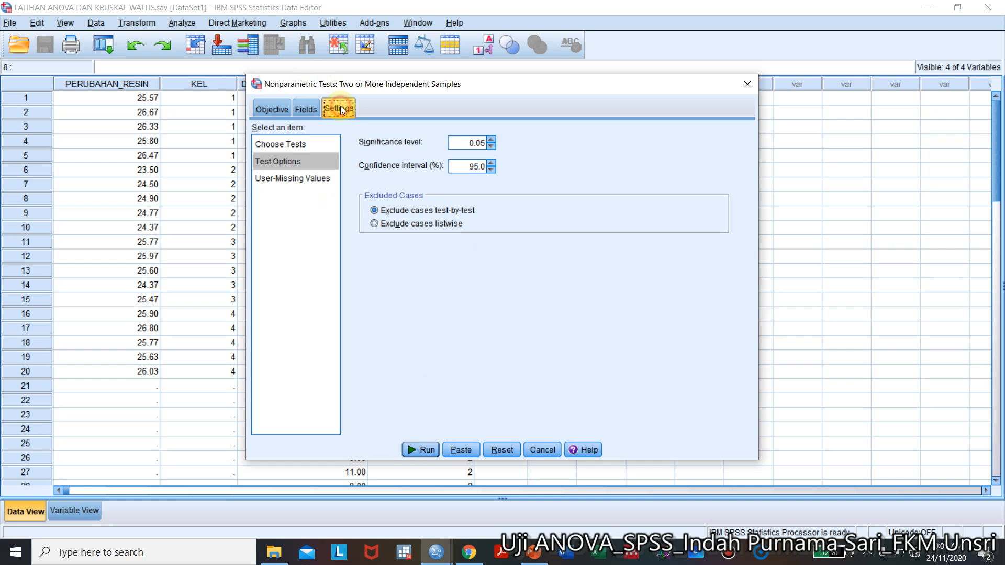
{"action": "left_click", "coordinate": [300, 143]}
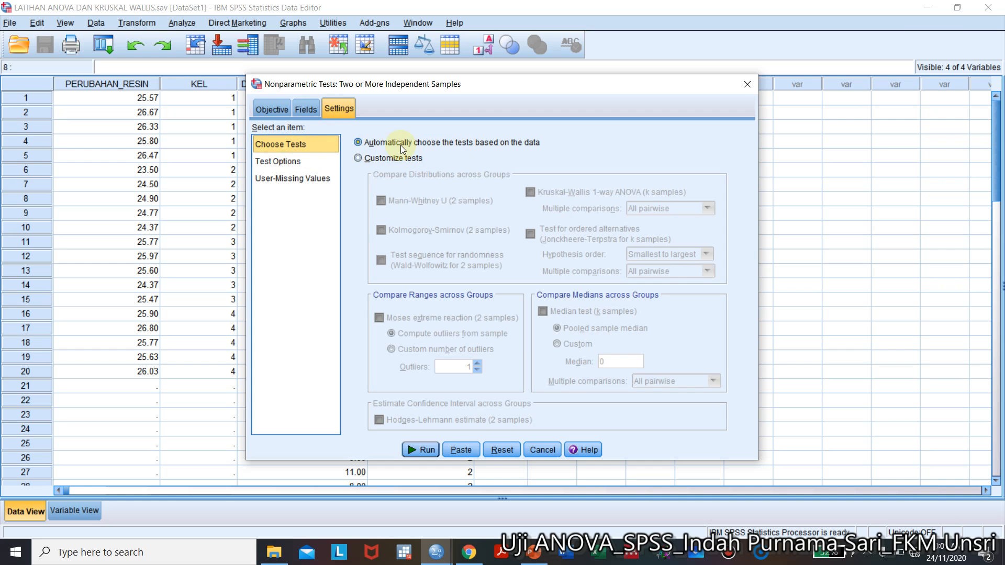
{"action": "left_click", "coordinate": [358, 159]}
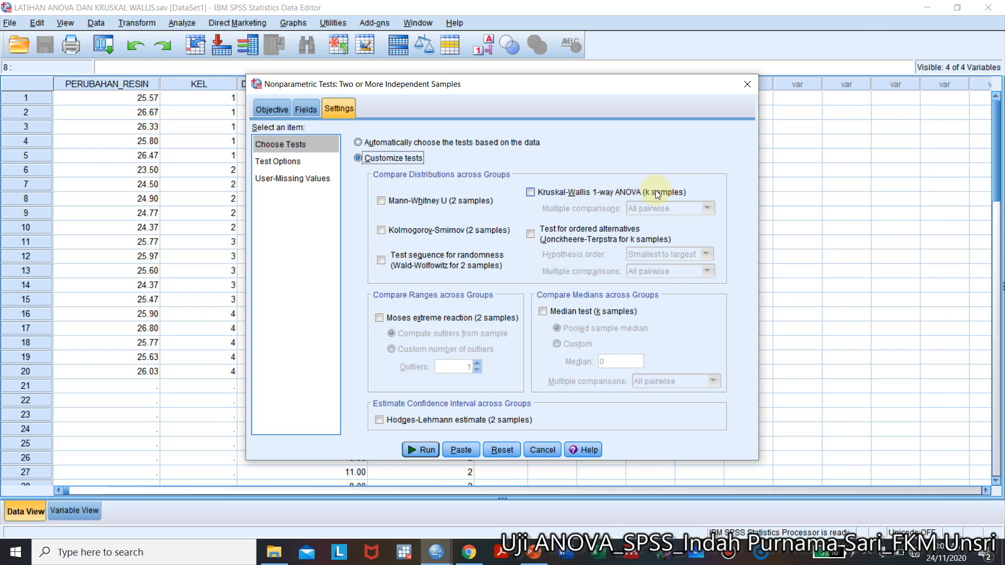
{"action": "left_click", "coordinate": [532, 193]}
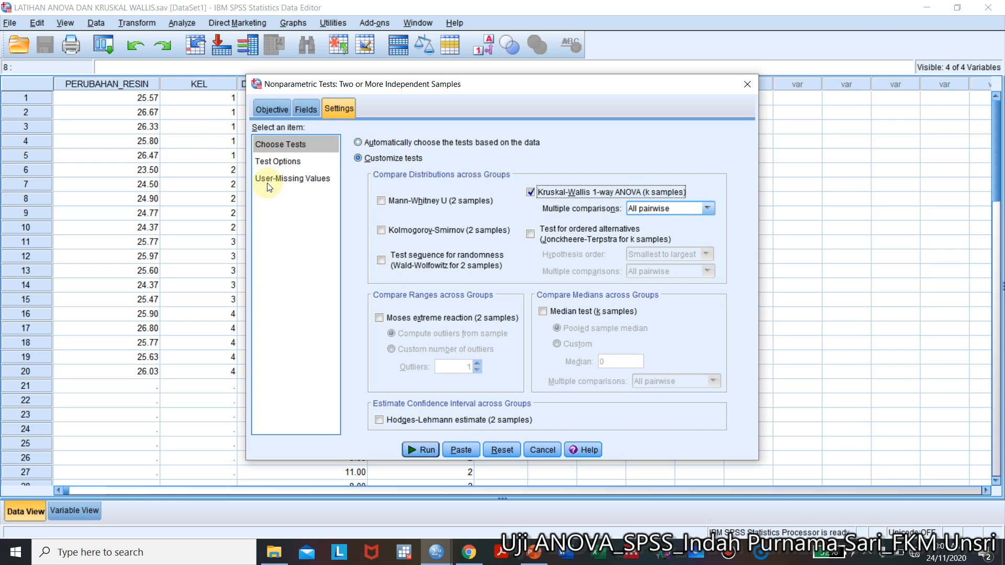
{"action": "left_click", "coordinate": [276, 161]}
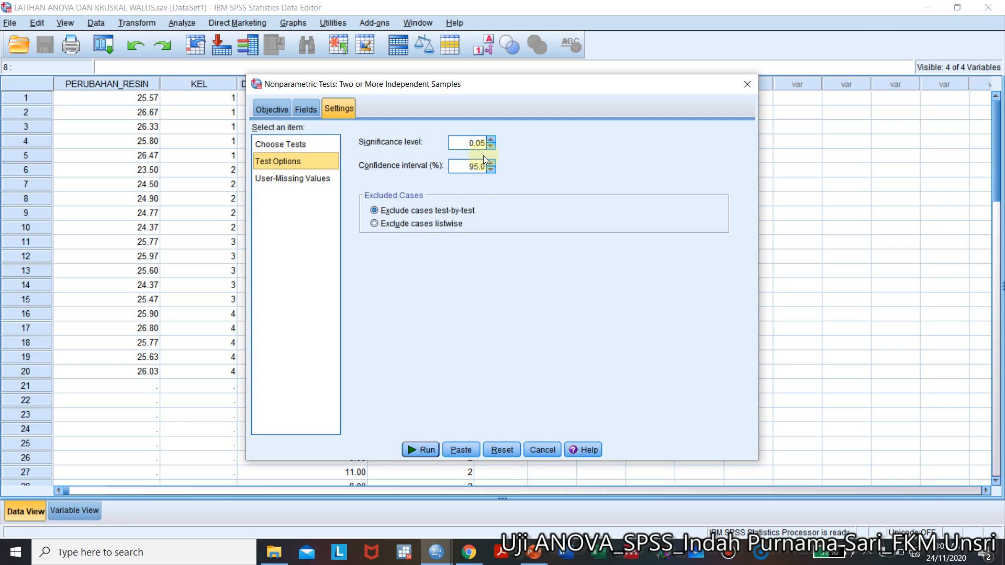
{"action": "left_click", "coordinate": [420, 450]}
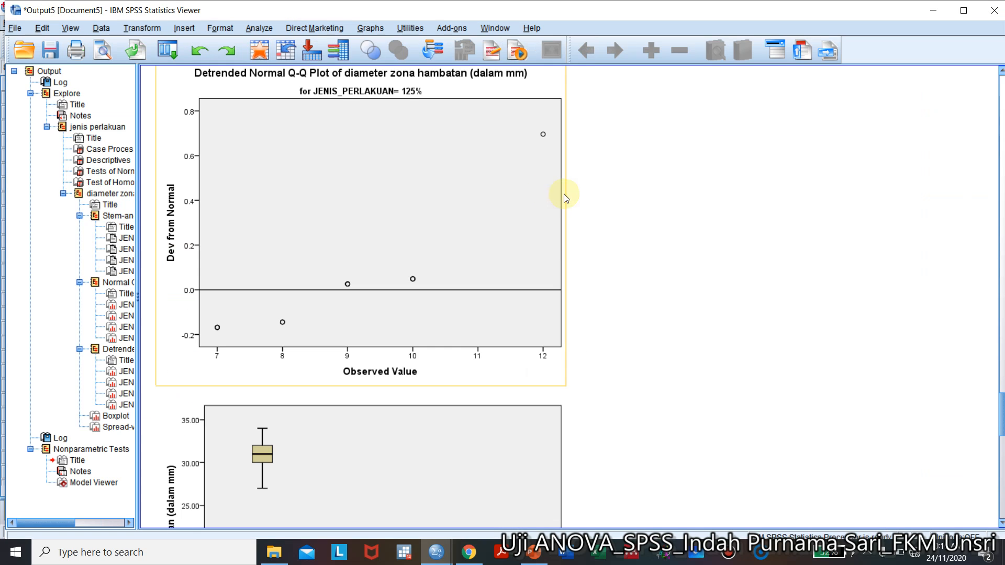
Examine the nonparametric test syntax log and the Kruskal-Wallis significance and decision in the Hypothesis Test Summary.
{"action": "left_click", "coordinate": [664, 284]}
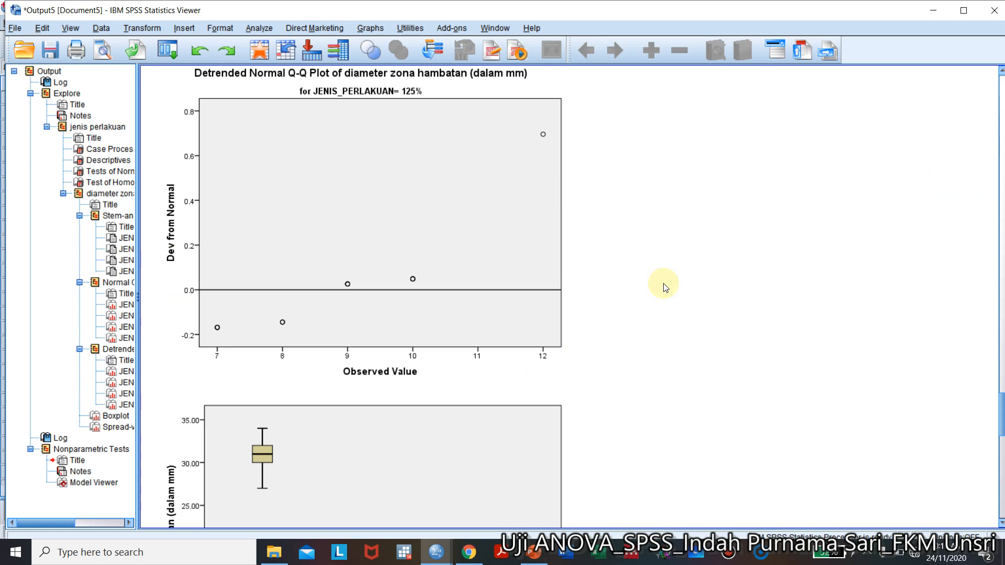
{"action": "scroll", "coordinate": [667, 279], "scroll_direction": "down", "scroll_amount": 10}
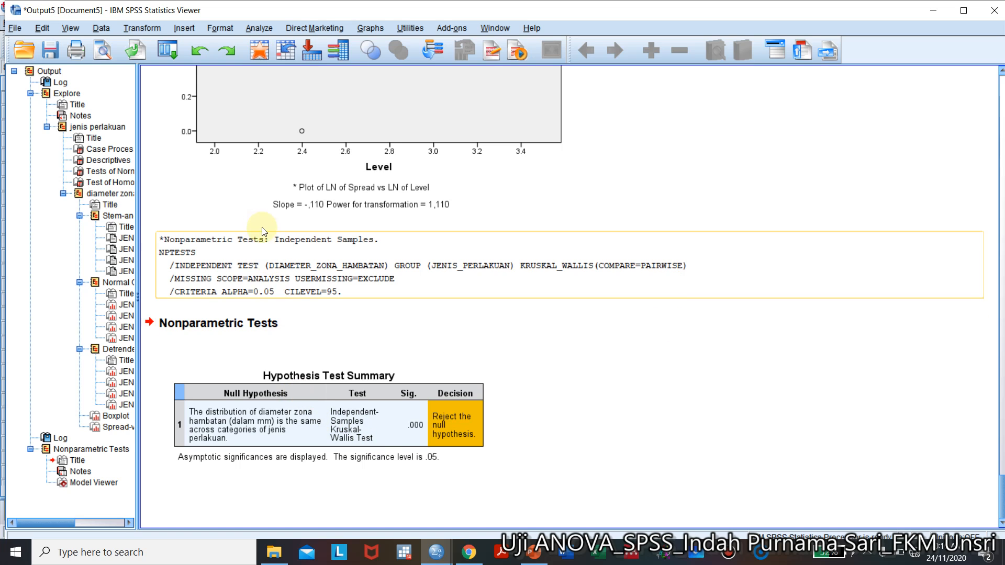
{"action": "left_click", "coordinate": [262, 259]}
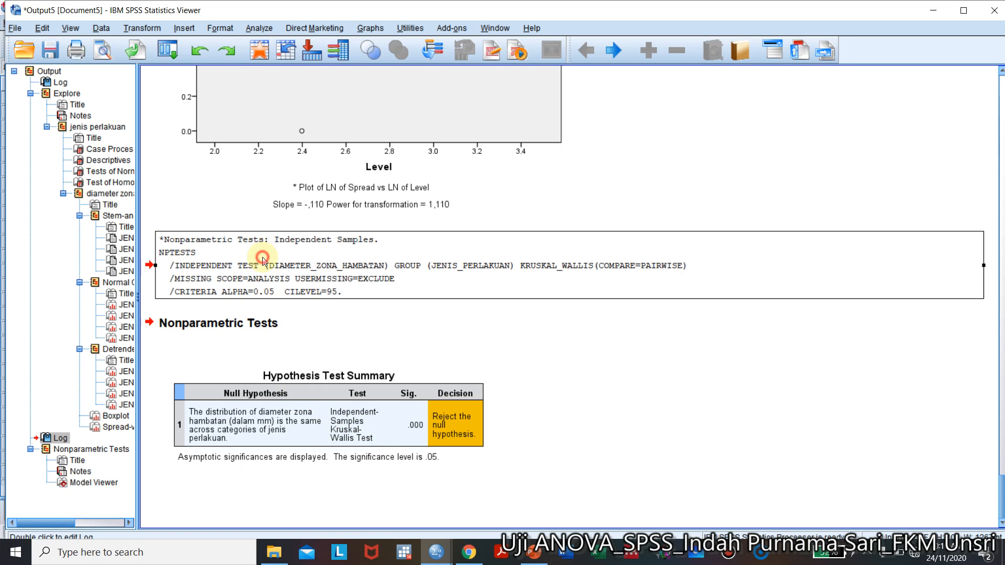
{"action": "left_click", "coordinate": [397, 416]}
{"action": "double_click", "coordinate": [397, 416]}
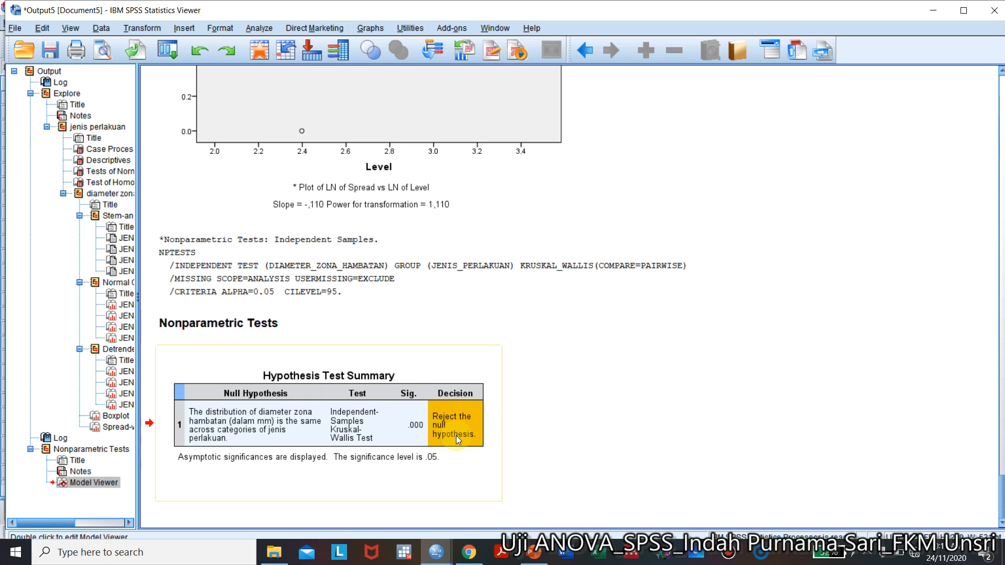
Switch to PowerPoint and present the slides from Kruskal-Wallis Test (1) through Kruskal-Wallis Test (3).
{"action": "left_click", "coordinate": [533, 554]}
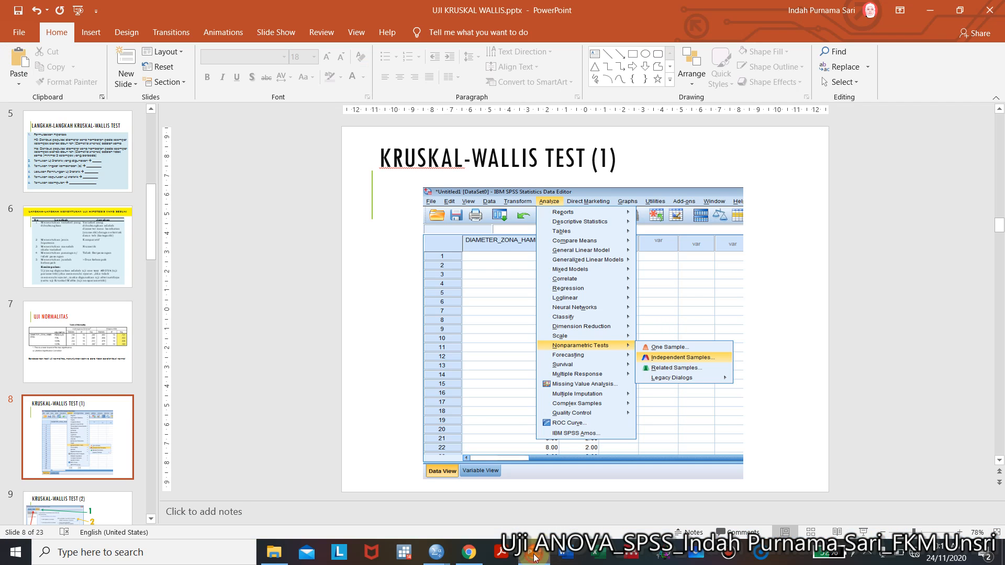
{"action": "left_click", "coordinate": [863, 532]}
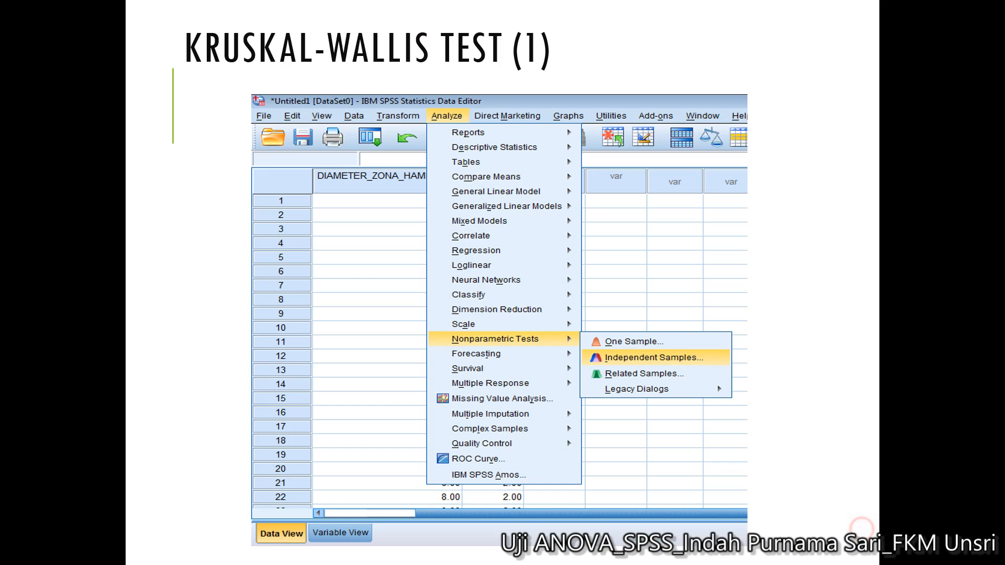
{"action": "left_click", "coordinate": [649, 330]}
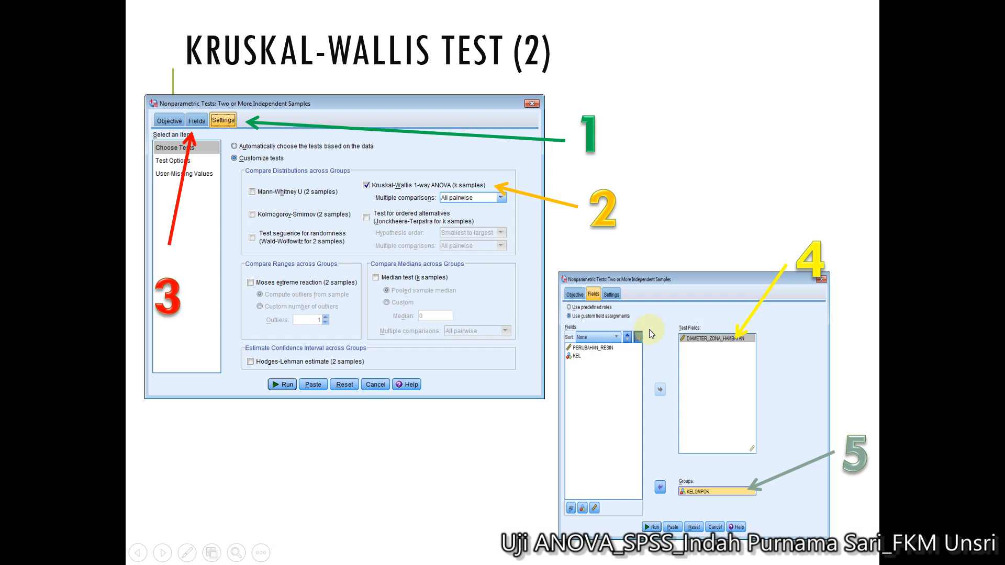
{"action": "key", "text": "Right"}
{"action": "key", "text": "Right"}
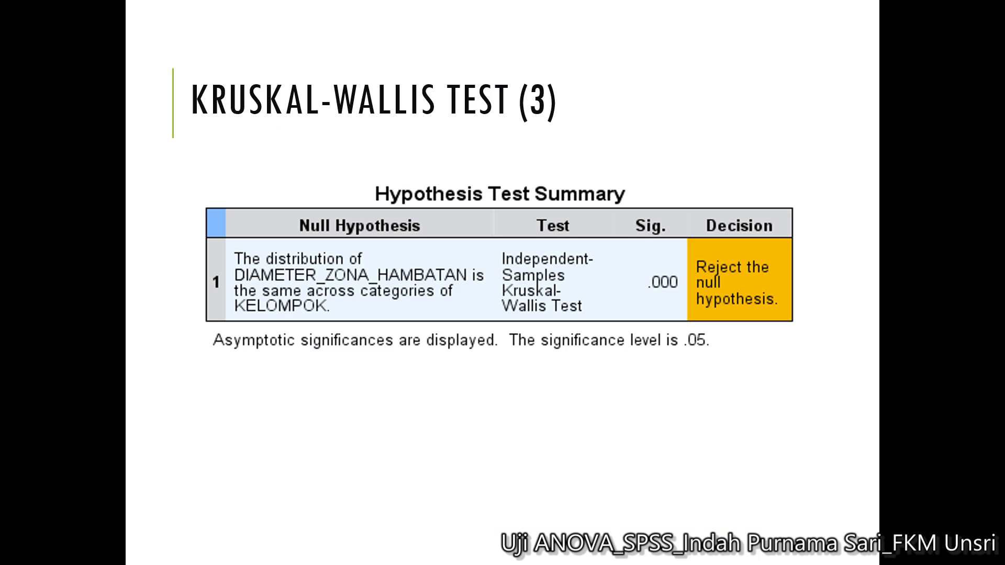